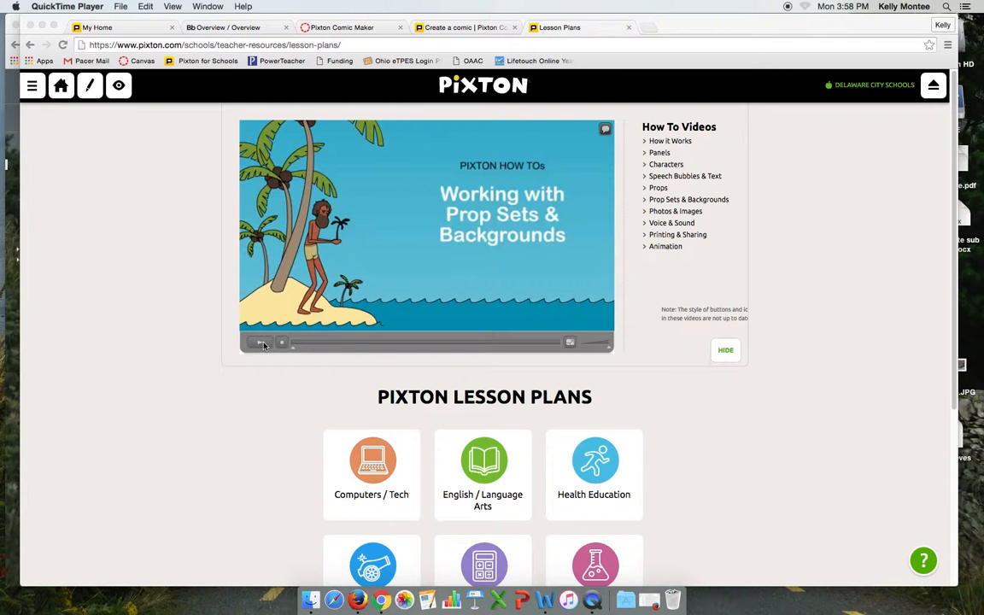
Watch the Working with Prop Sets & Backgrounds how-to video in full screen.
click(570, 341)
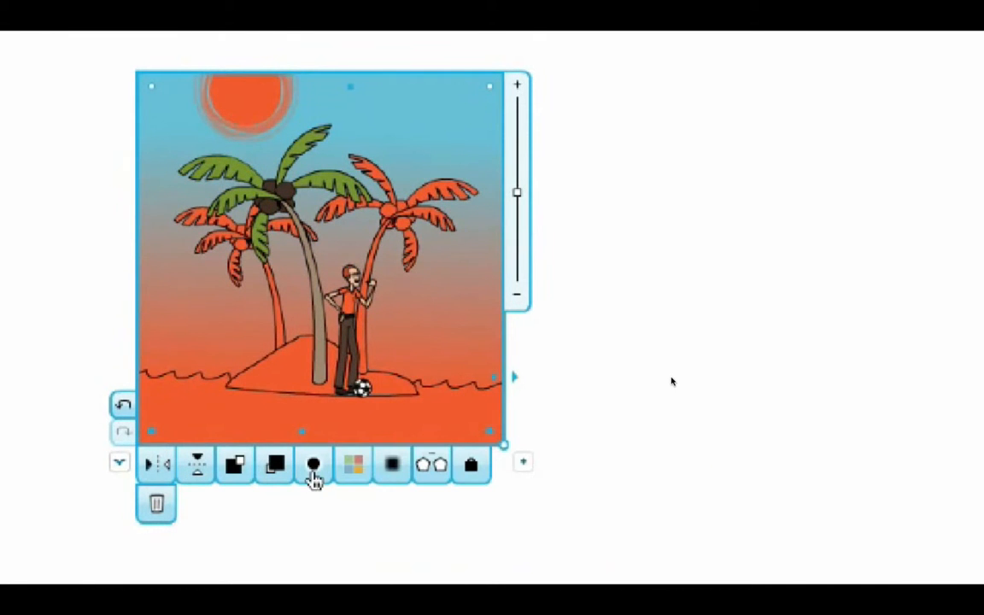
Try the blur setting on the grouped island background, and deselect the background.
click(245, 346)
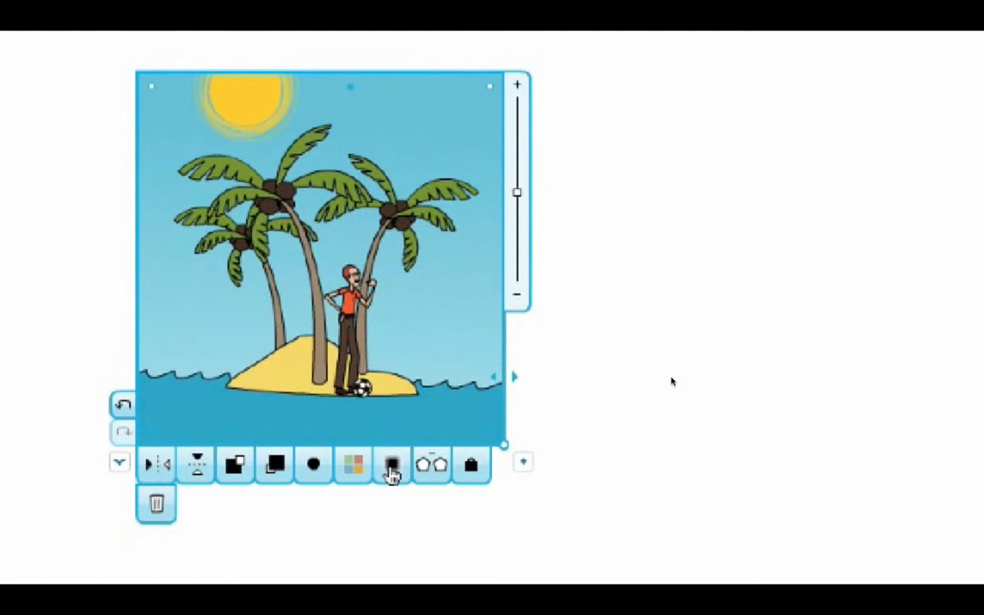
click(391, 468)
drag(388, 390, 387, 417)
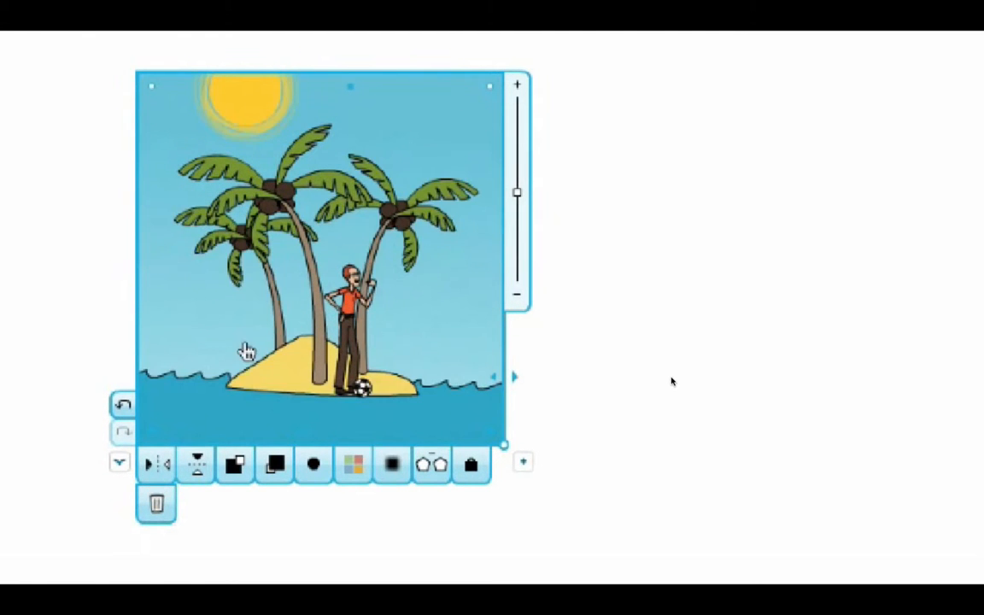
click(60, 374)
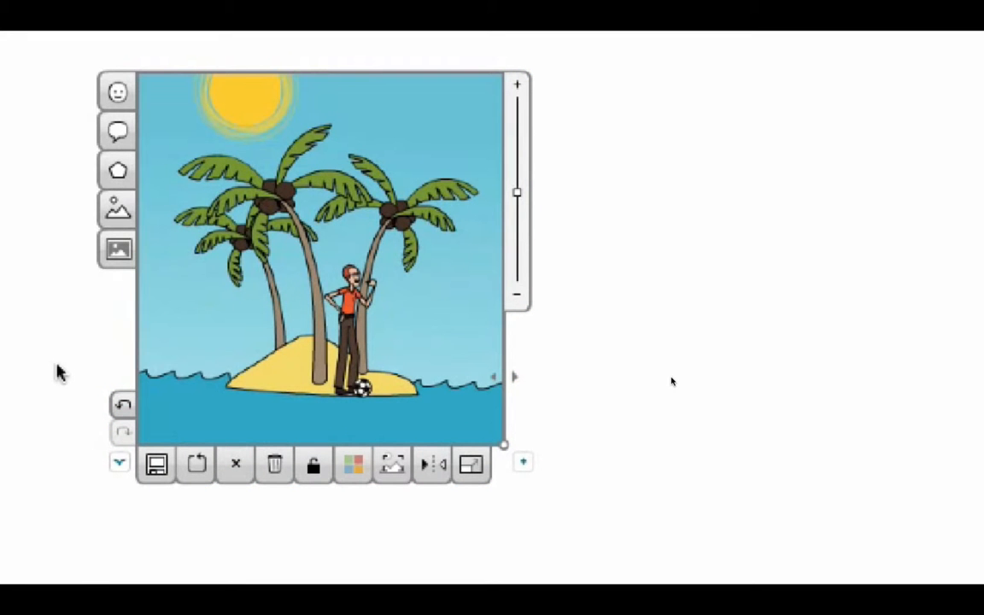
Browse the background library's categories and show the saved sets under My Backgrounds.
click(125, 216)
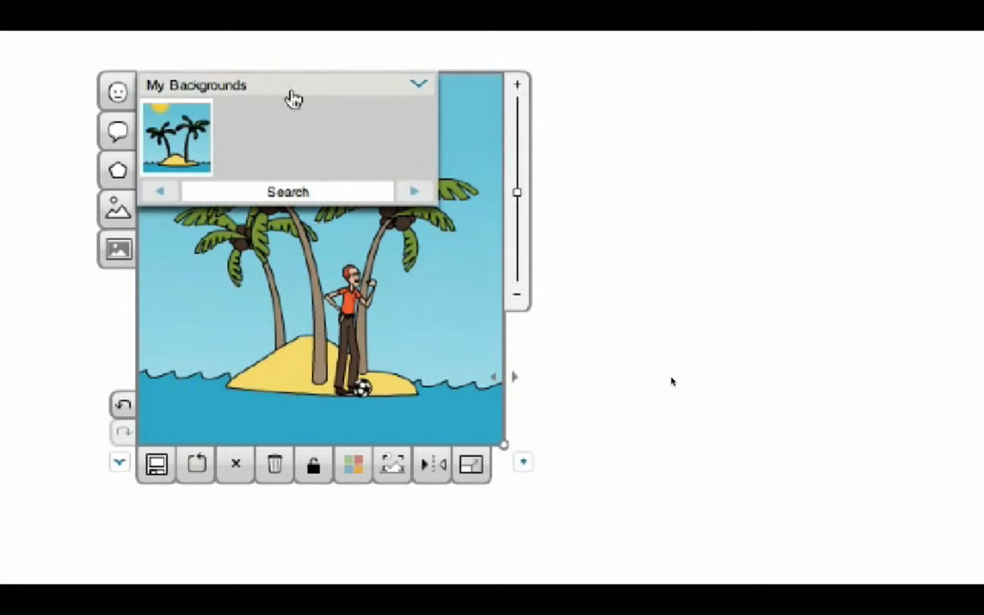
click(292, 96)
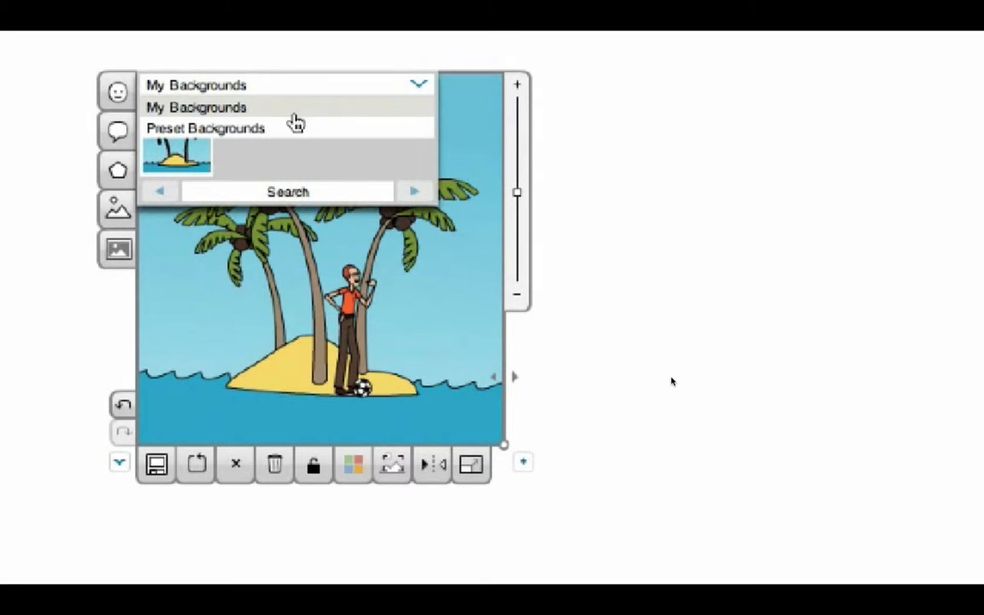
click(293, 116)
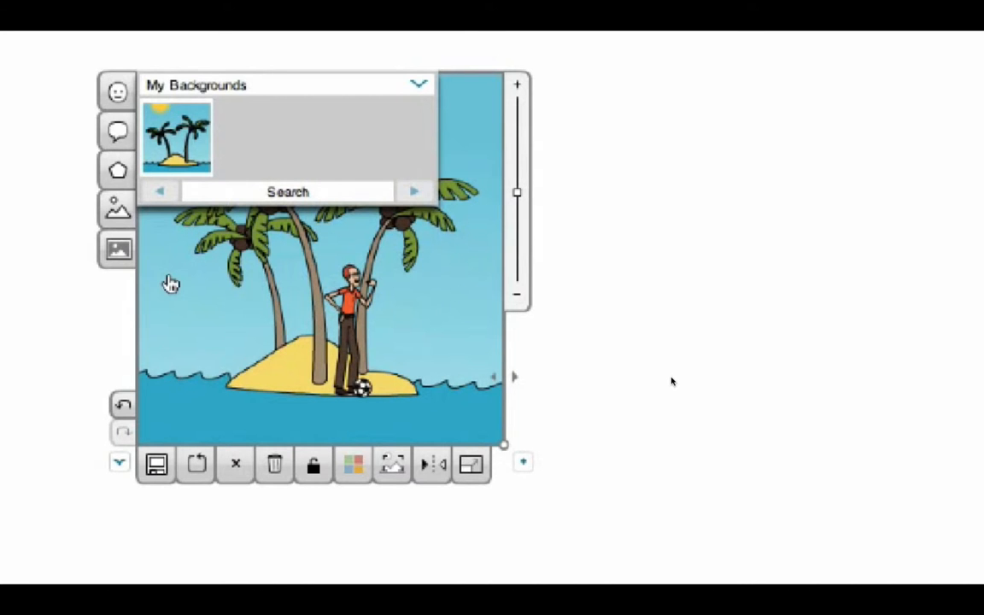
Ungroup the island background into separate props and deselect it.
click(171, 285)
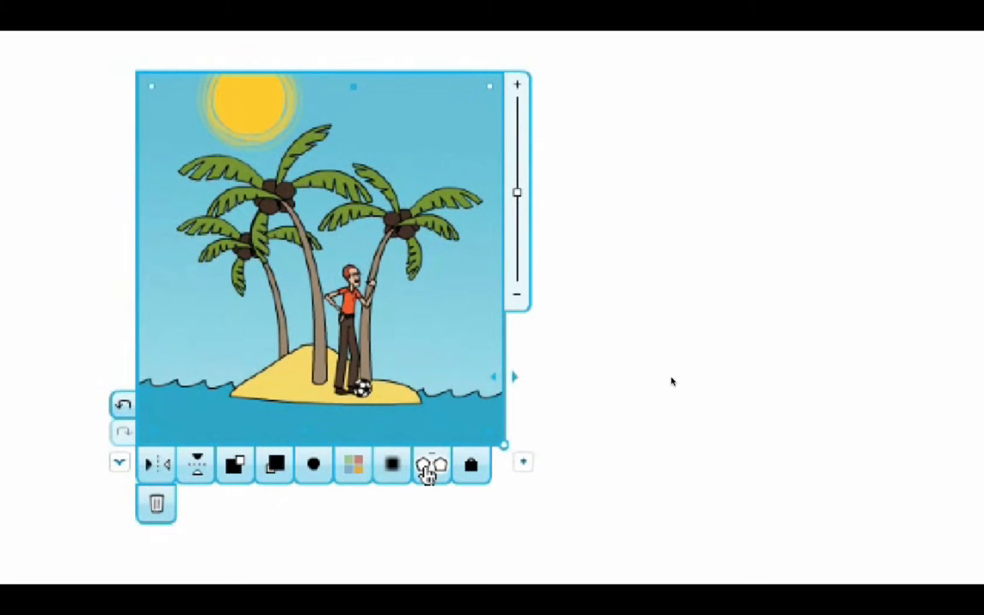
click(430, 465)
click(39, 280)
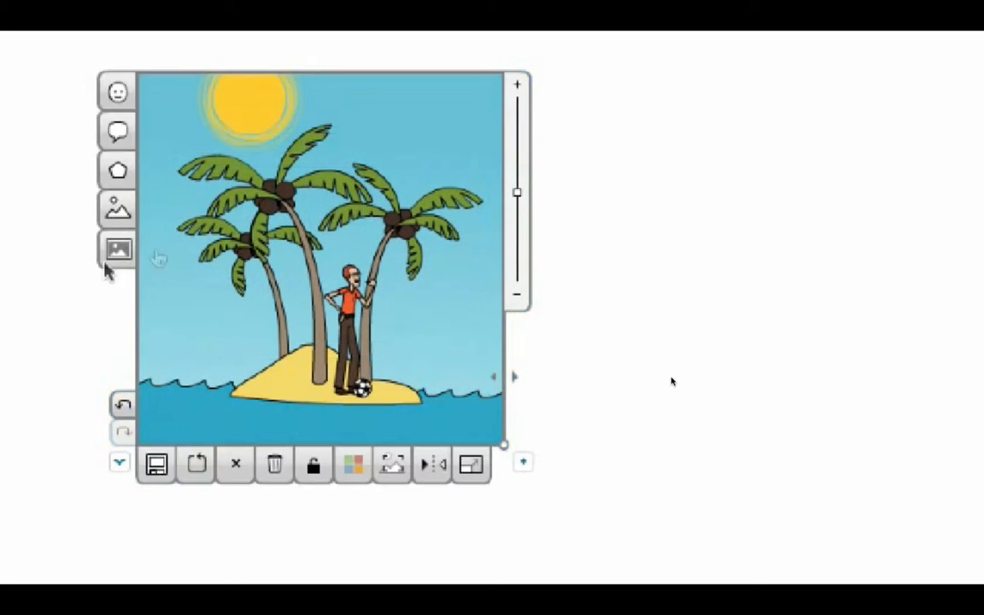
Turn the two rear palm trees on the island into black silhouettes.
click(383, 230)
click(314, 468)
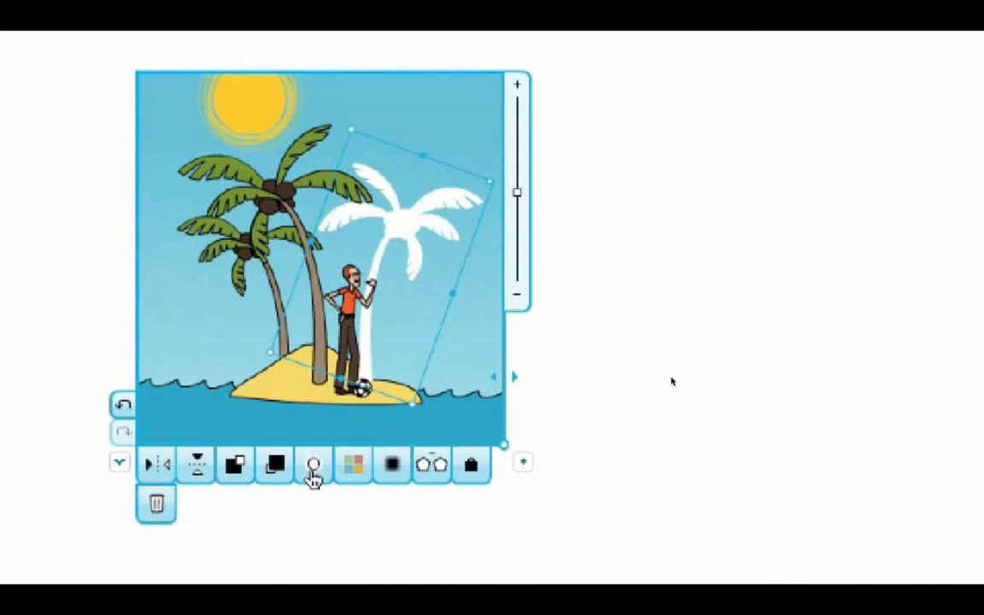
click(683, 451)
click(248, 248)
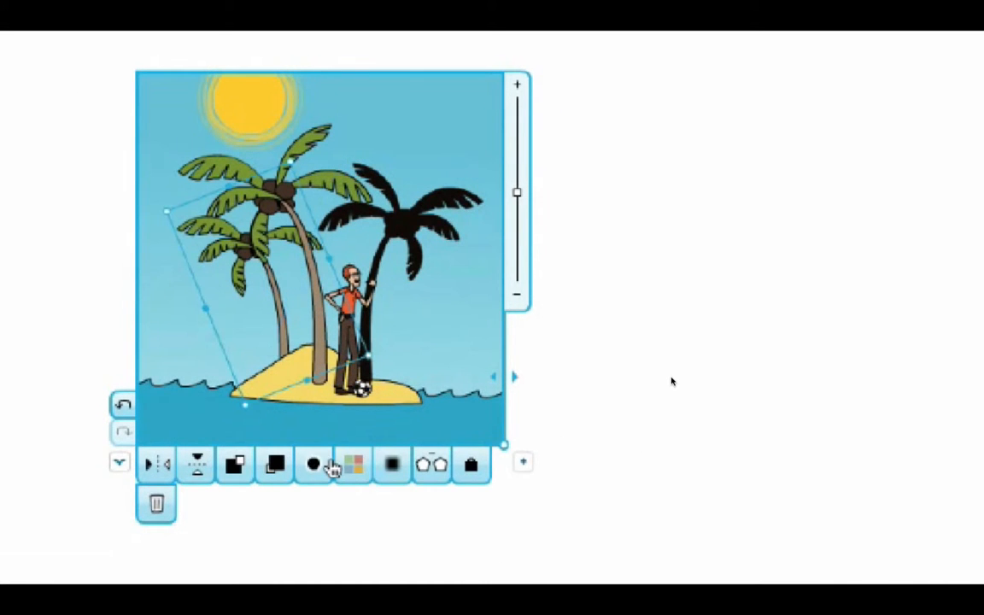
click(333, 468)
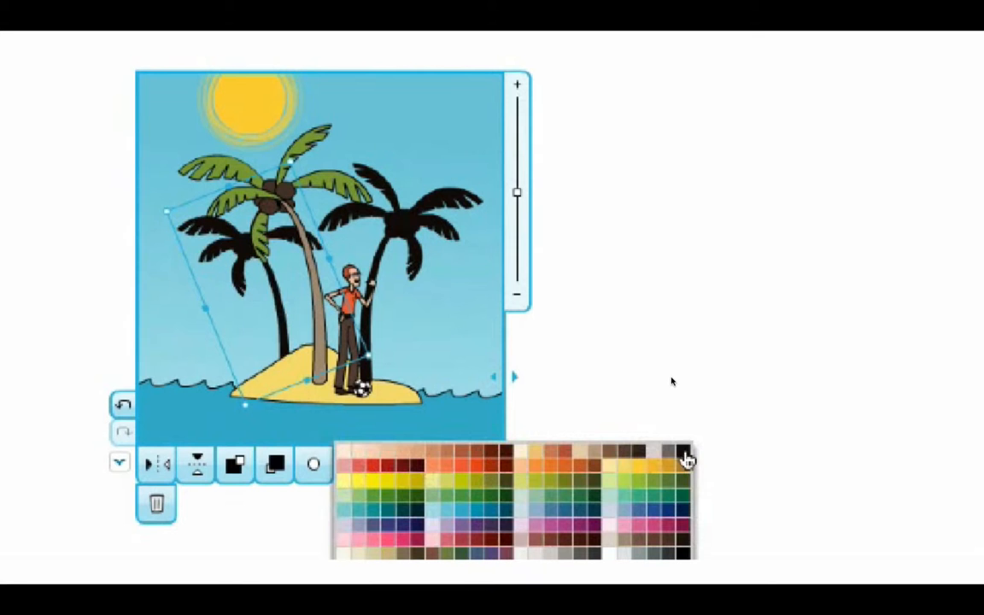
click(684, 457)
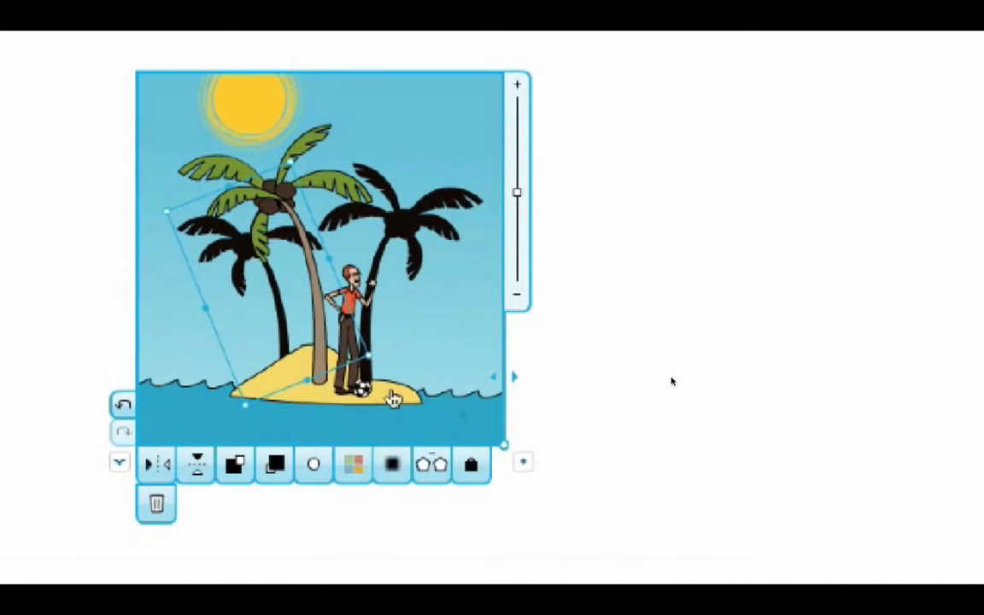
Save the edited island scene as a background set named "desert island 2".
click(393, 399)
click(393, 399)
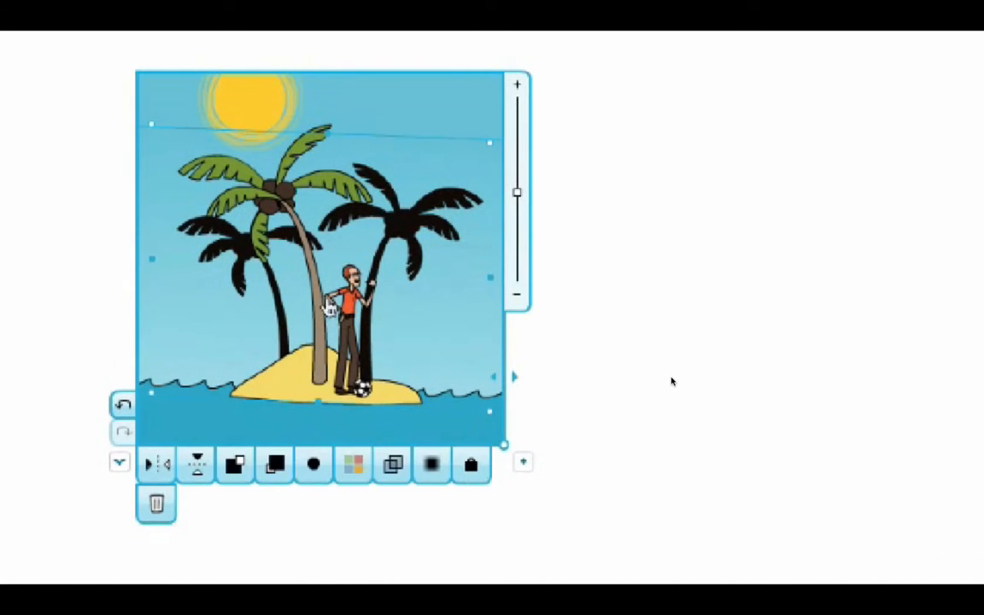
click(472, 470)
click(398, 472)
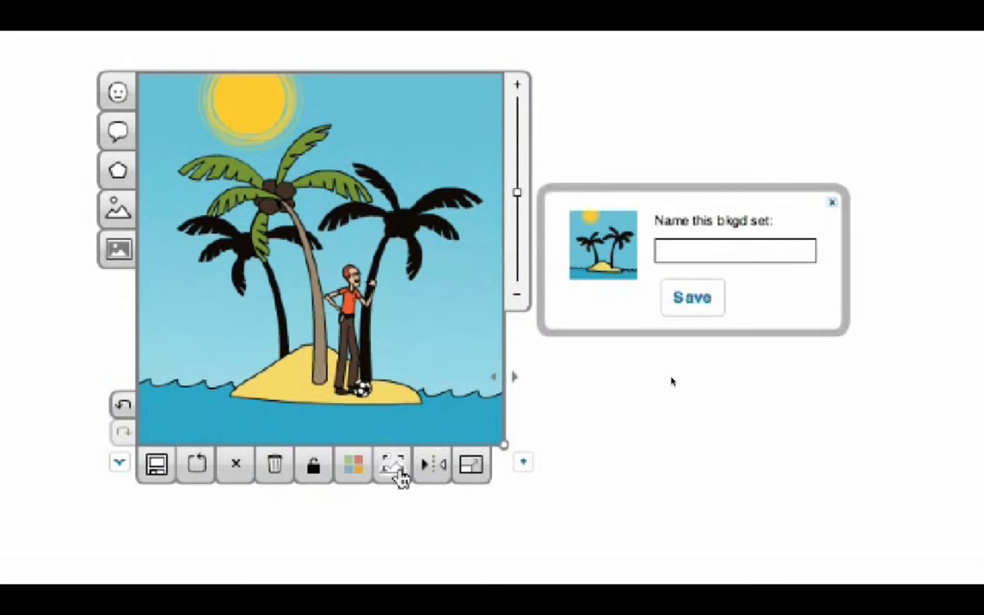
text(des)
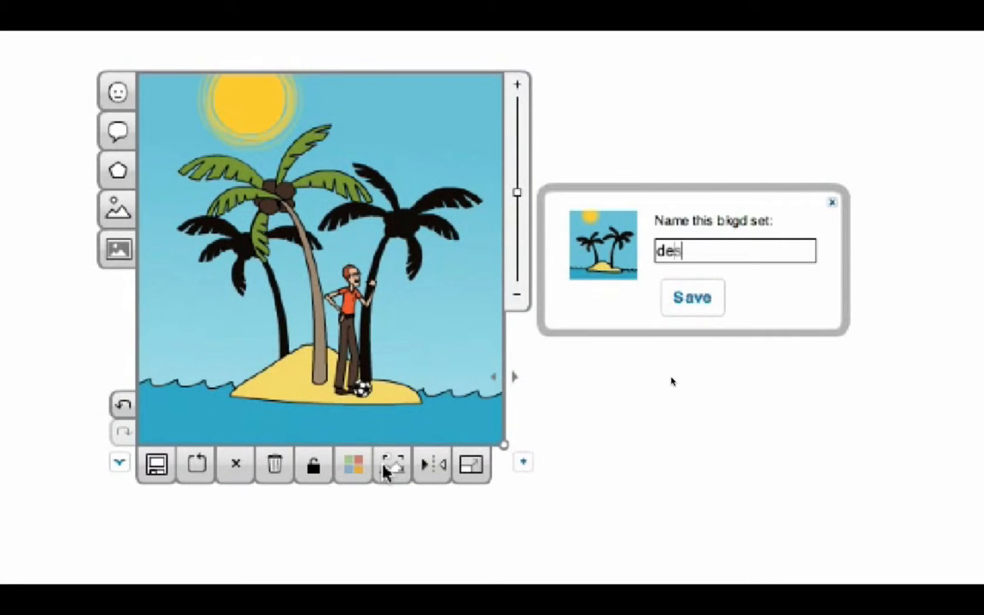
text(ert island 2)
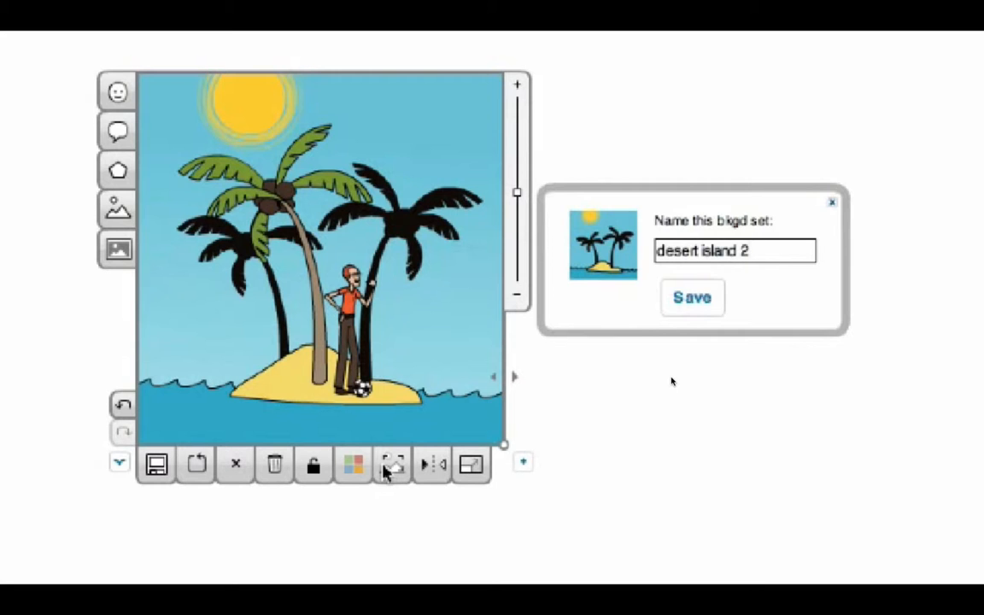
click(692, 297)
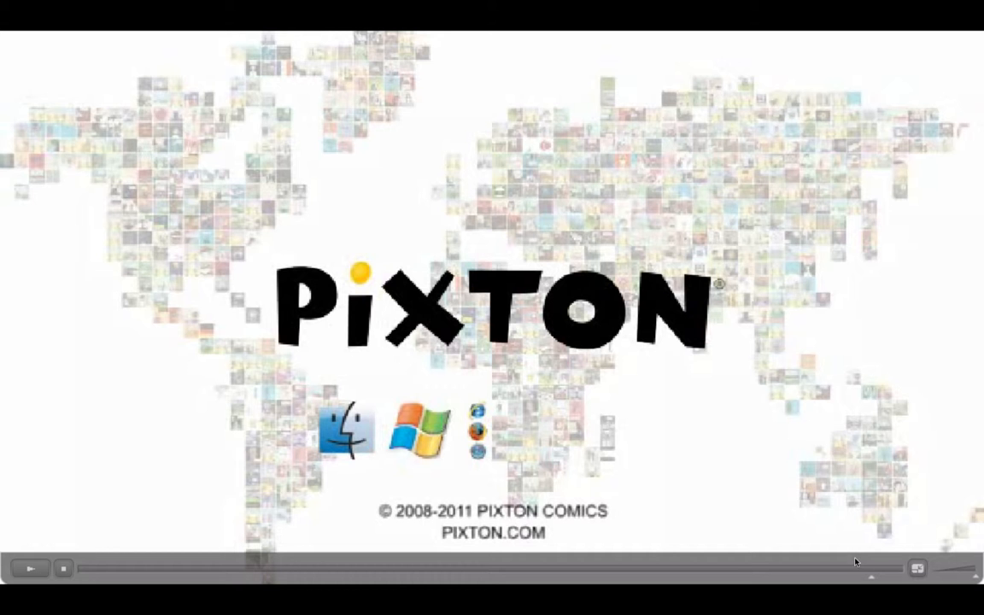
Leave the full-screen video and open the first untitled in-progress comic from My Comics for editing.
click(916, 569)
click(462, 27)
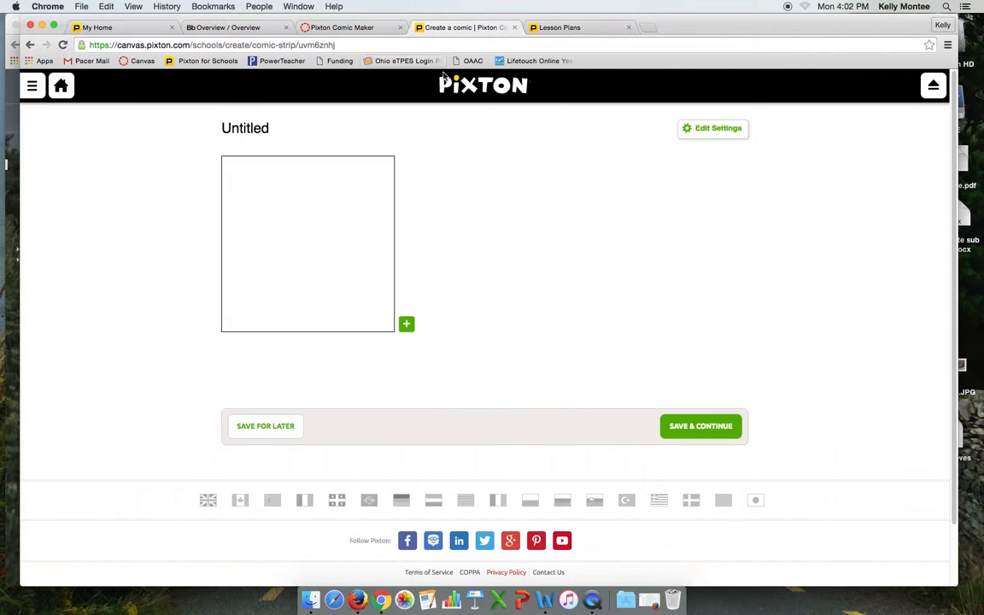
click(328, 284)
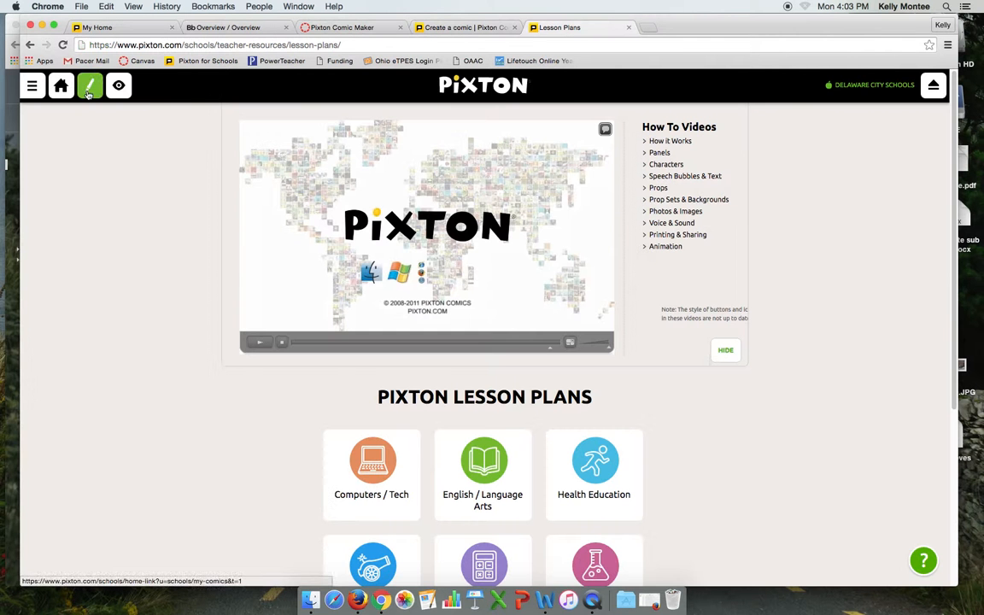
click(89, 87)
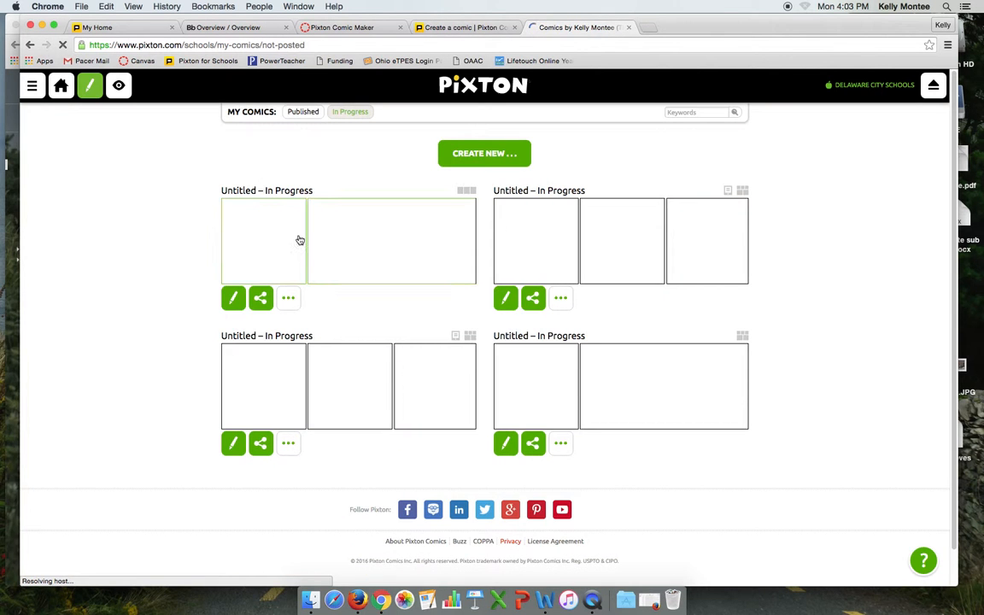
click(299, 239)
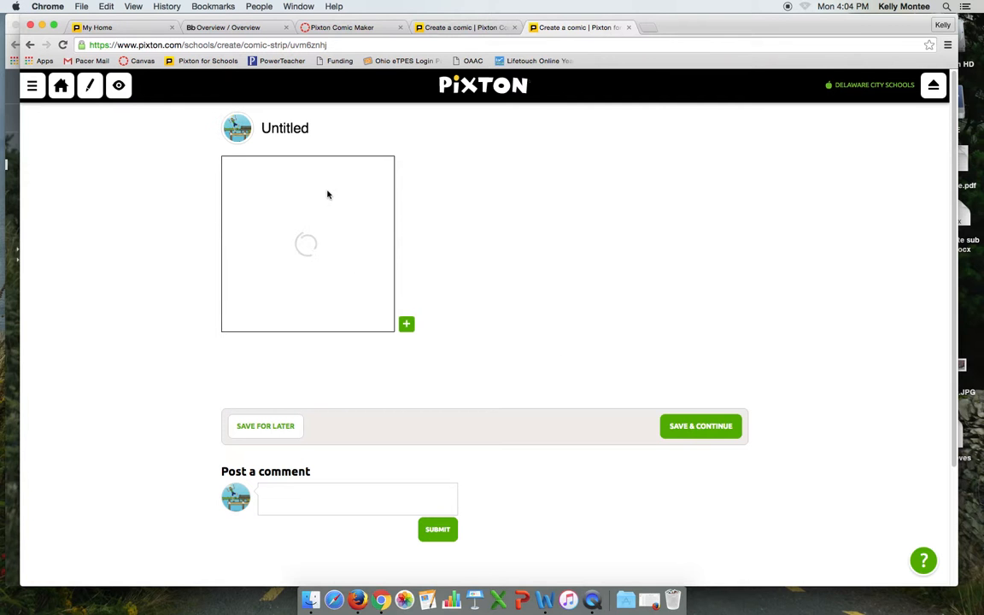
Add the preset Farm background to the comic's empty panel.
click(207, 234)
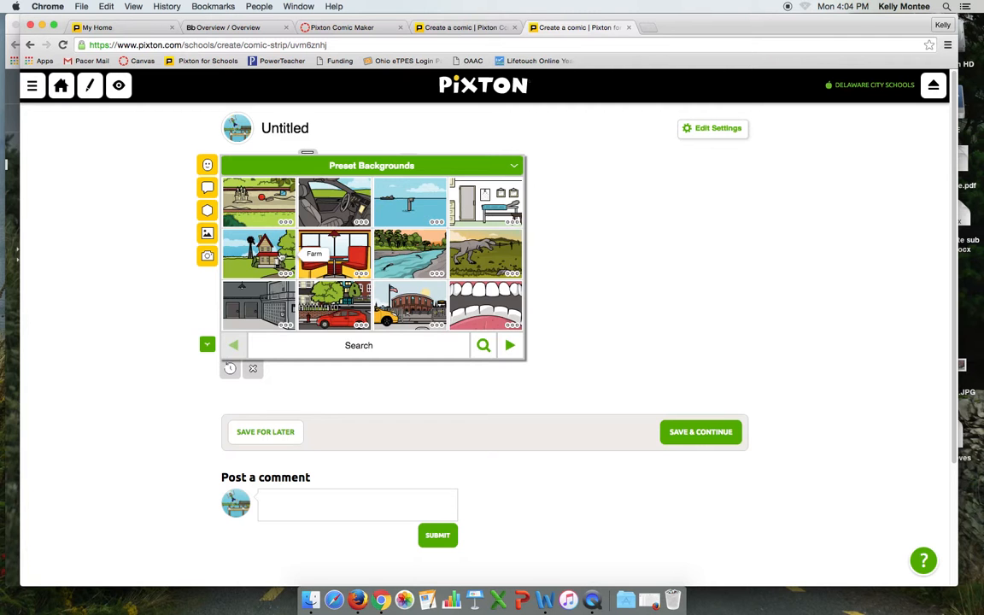
click(282, 256)
click(259, 205)
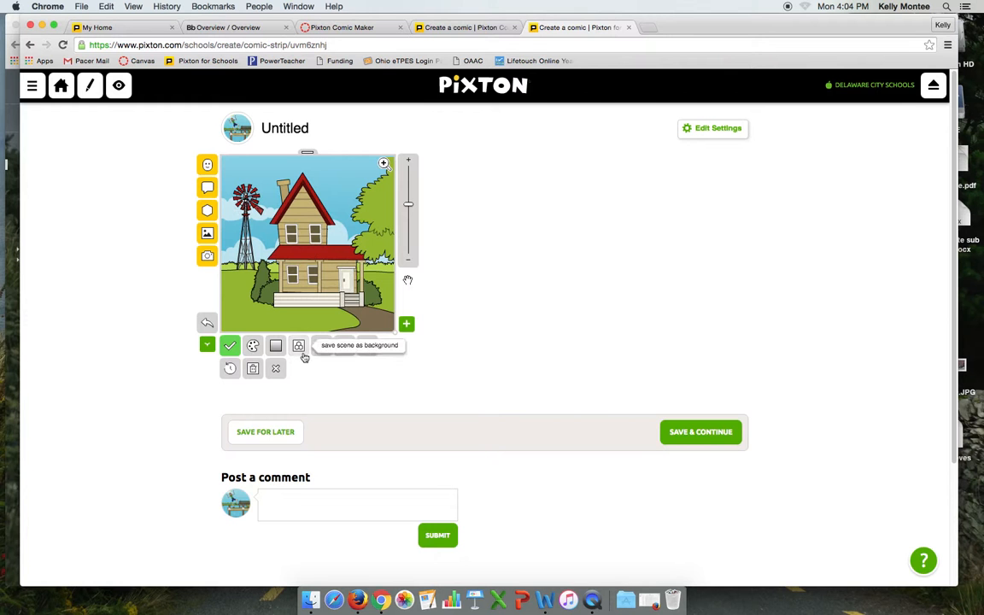
Ungroup the farm background into separate props and deselect them.
click(313, 261)
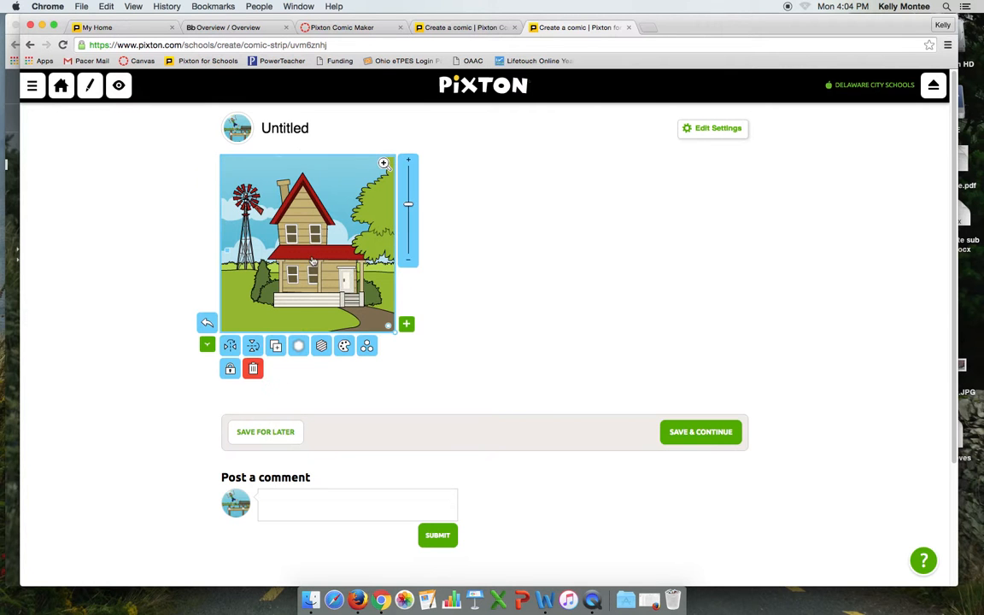
click(367, 350)
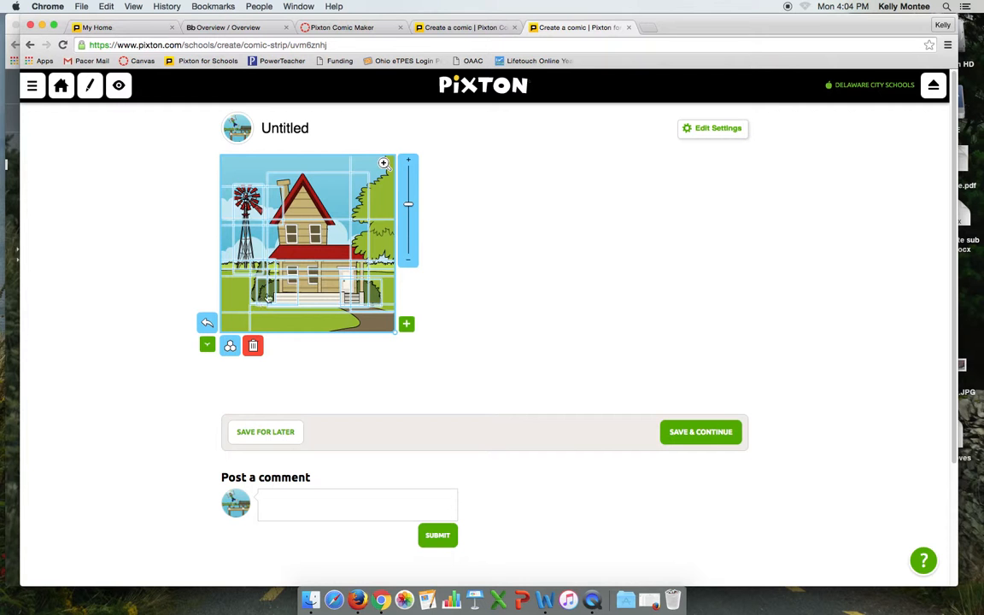
click(471, 213)
Delete the windmill, the farmhouse and the round bush in front of the tall shrub from the farm scene.
drag(246, 206, 327, 219)
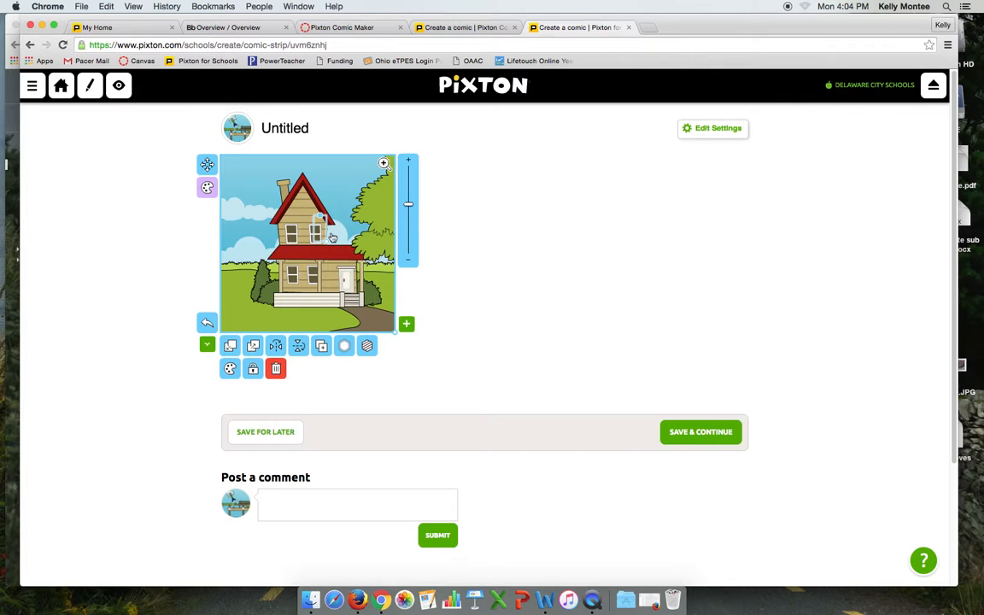
click(275, 369)
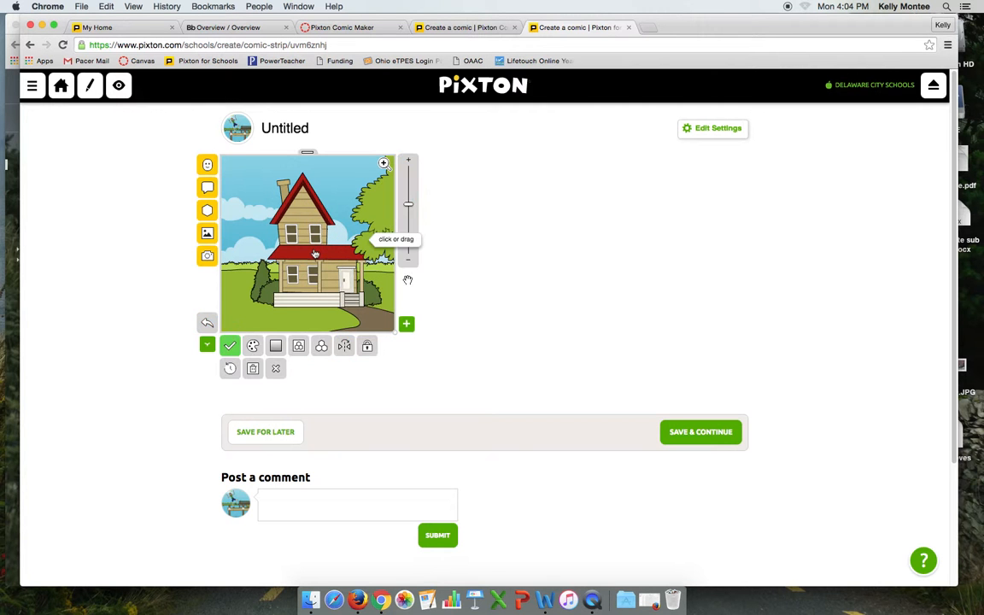
drag(315, 254, 280, 250)
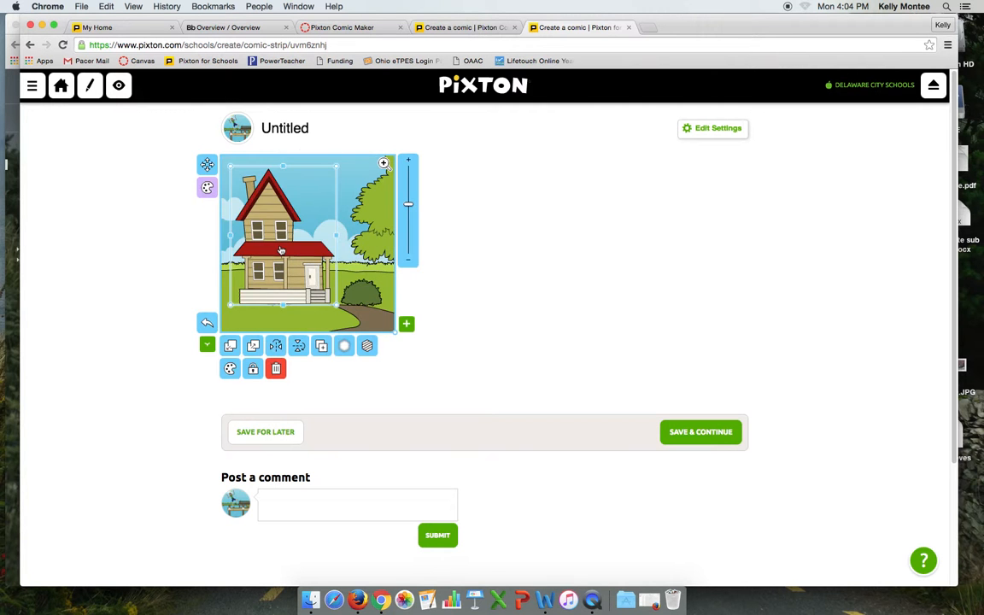
click(275, 368)
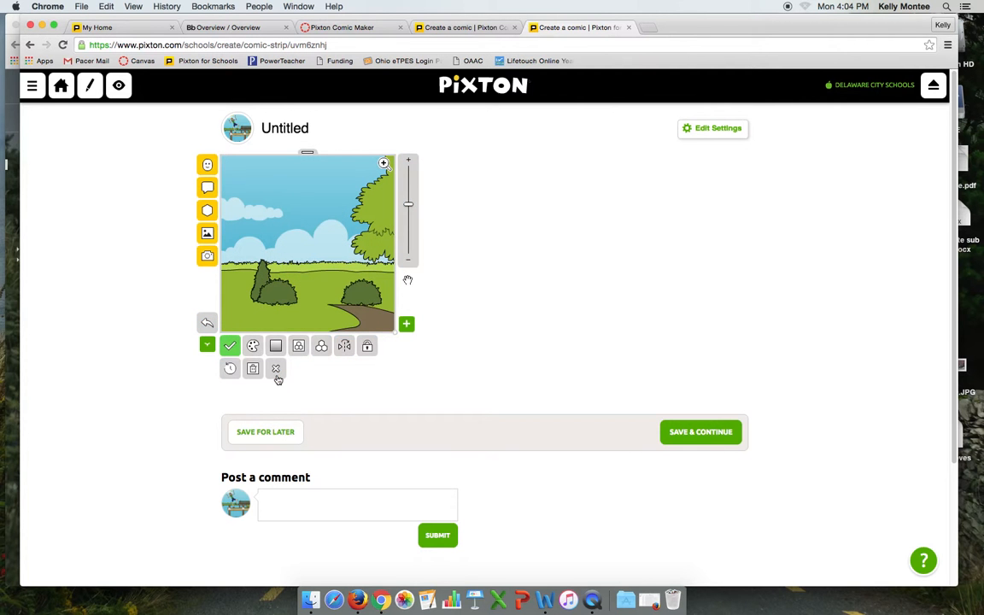
click(276, 290)
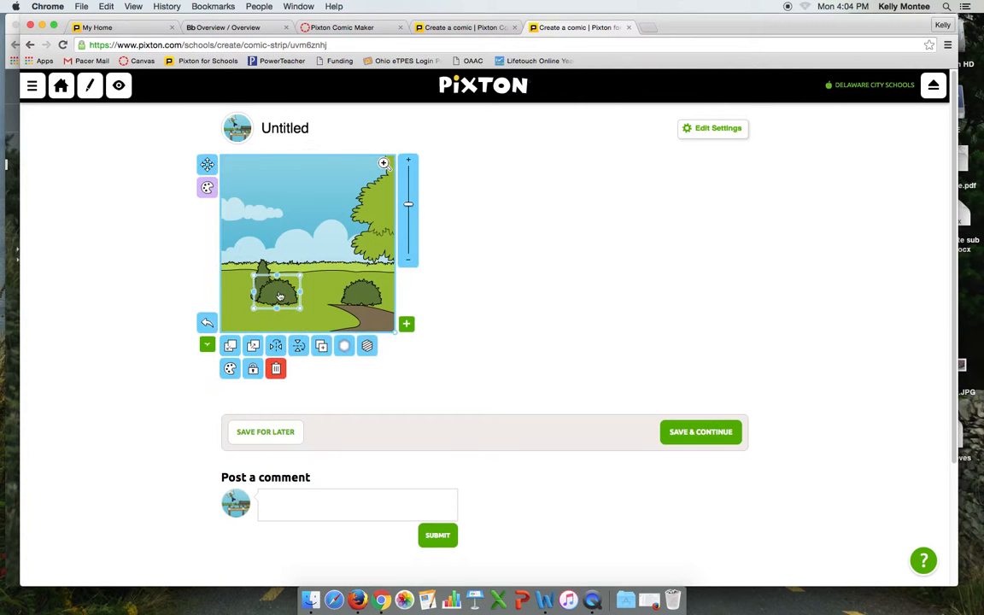
click(275, 368)
Enlarge the tall shrub slightly and move the dirt path left and up so it curves through the scene's middle.
click(262, 276)
mouse_move(261, 256)
mouse_down()
mouse_move(256, 175)
mouse_move(238, 166)
mouse_move(258, 248)
mouse_up()
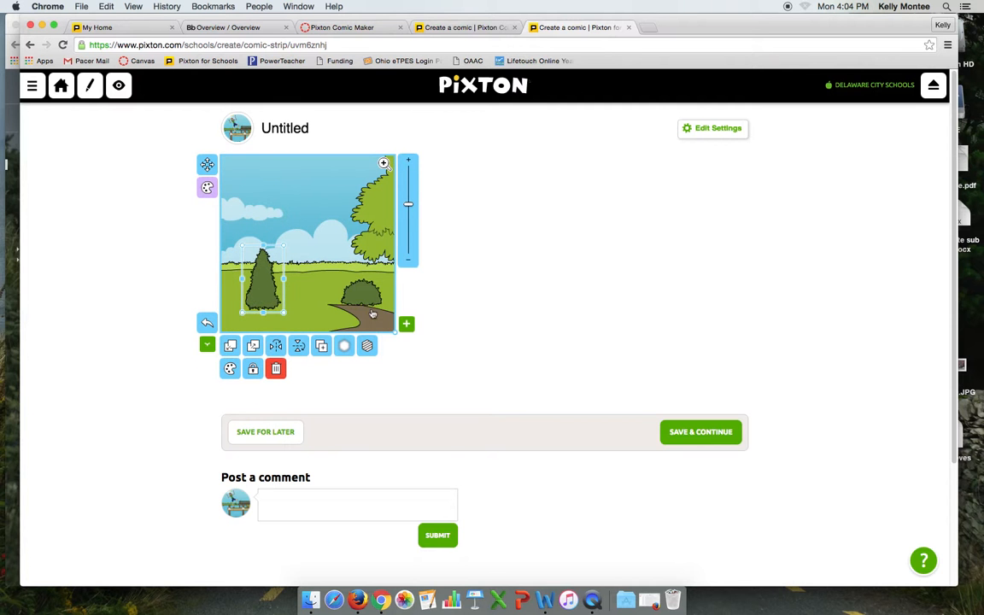
click(333, 286)
click(330, 317)
drag(330, 317, 306, 299)
Move the remaining round bush to the scene's right edge beside the path and deselect it.
click(373, 299)
drag(371, 299, 383, 297)
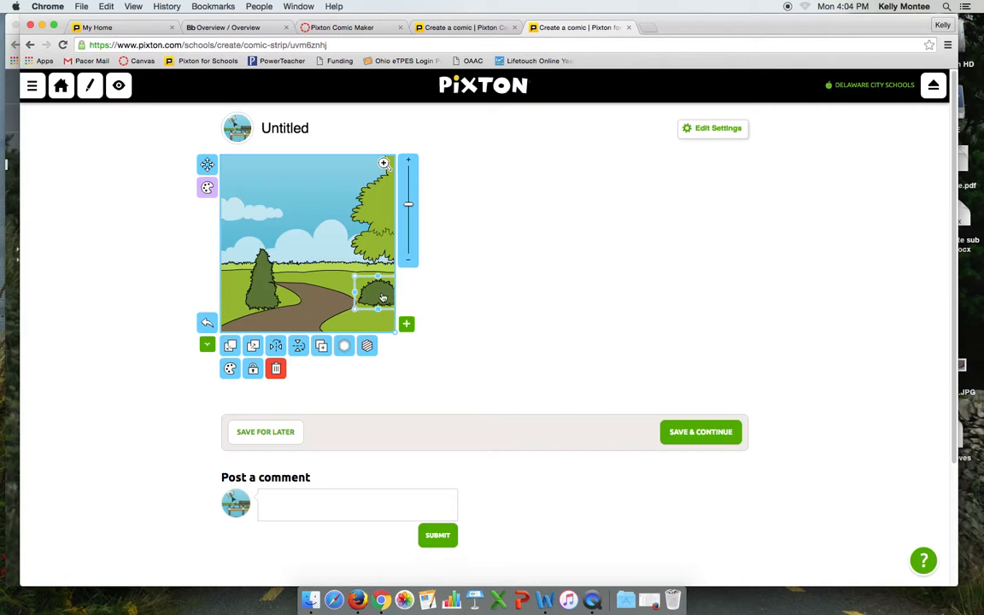
click(426, 237)
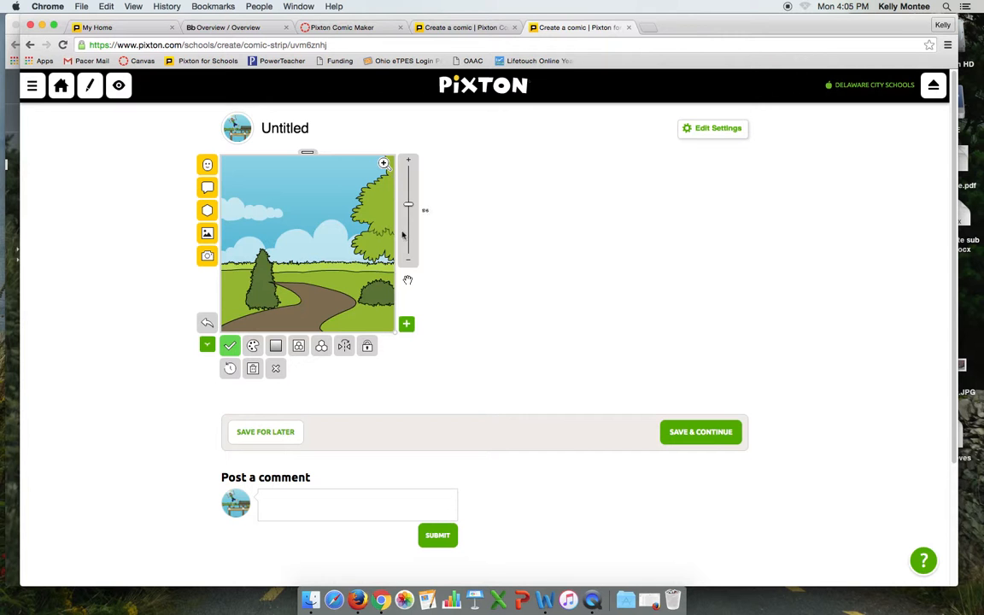
mouse_move(398, 341)
mouse_down()
mouse_move(471, 343)
mouse_move(383, 339)
mouse_move(391, 339)
mouse_up()
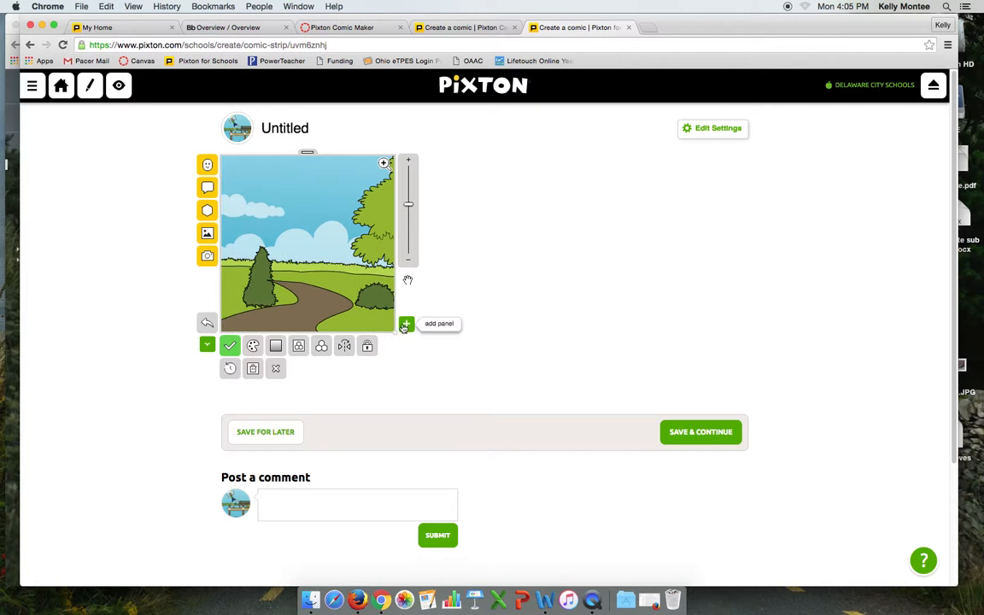
Add a second panel that repeats the edited farm scene, save the panel and close its editing mode.
click(406, 325)
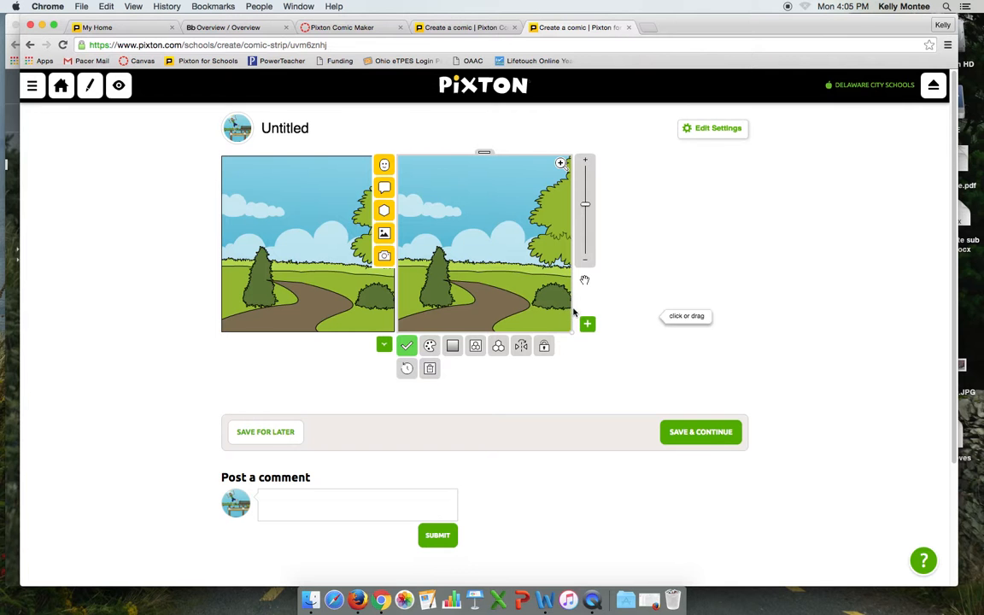
click(568, 318)
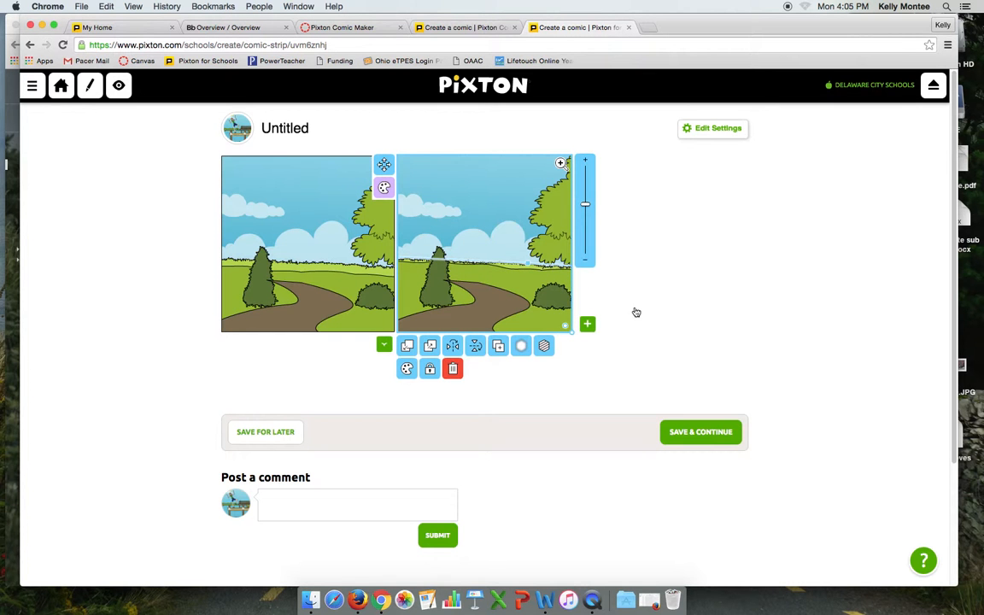
click(618, 308)
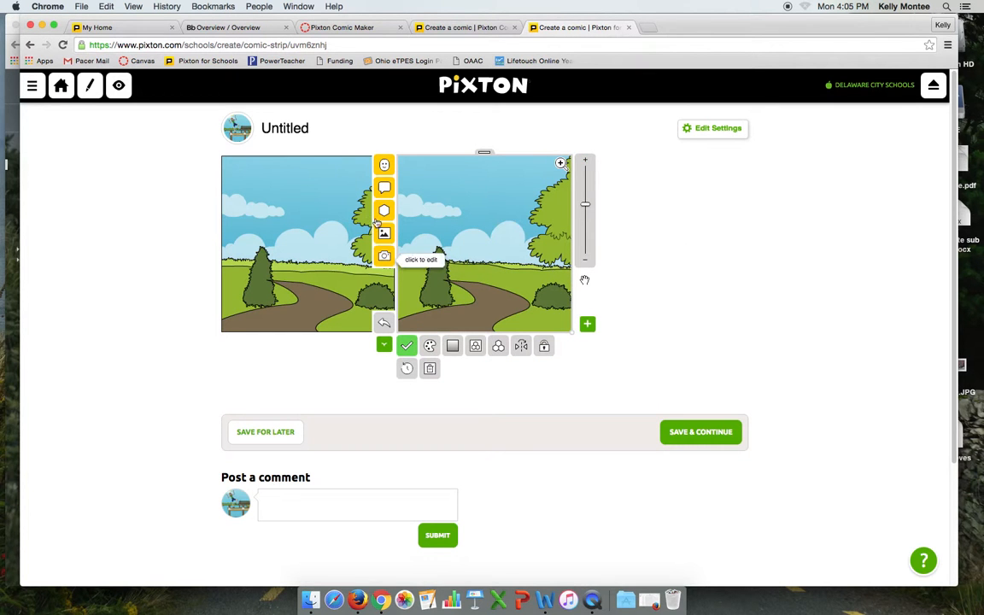
click(407, 345)
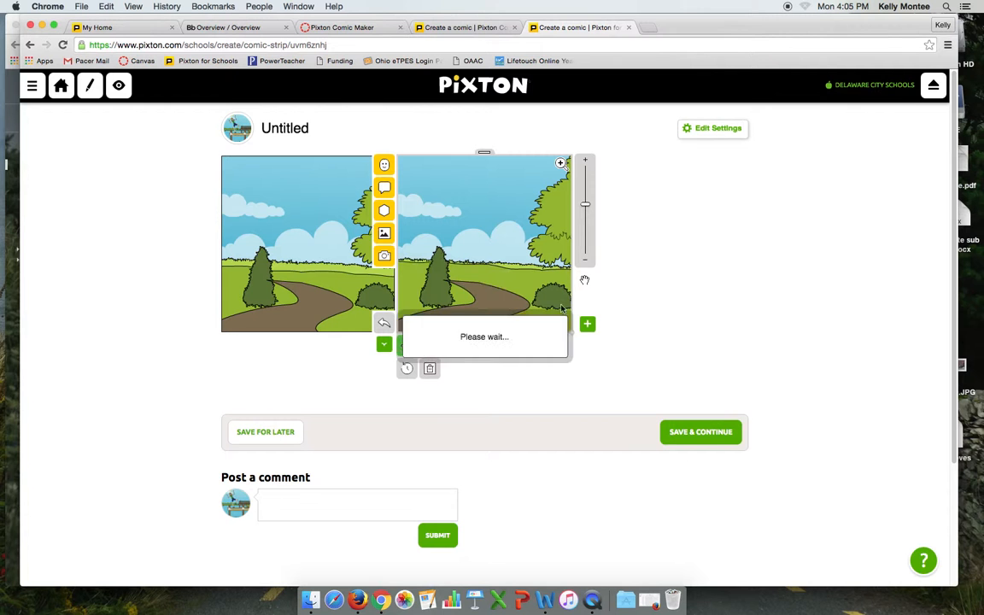
click(565, 297)
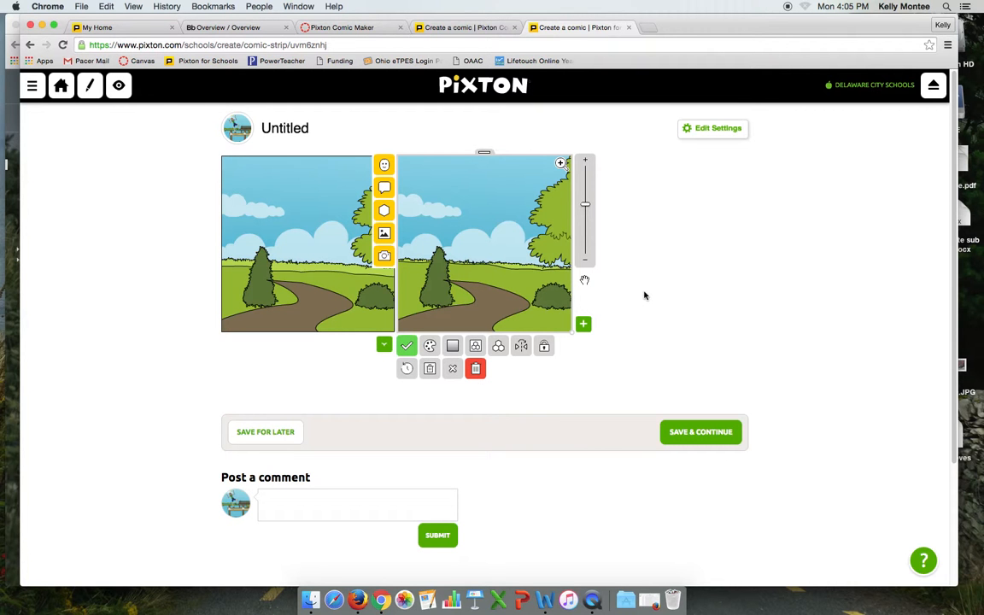
click(722, 293)
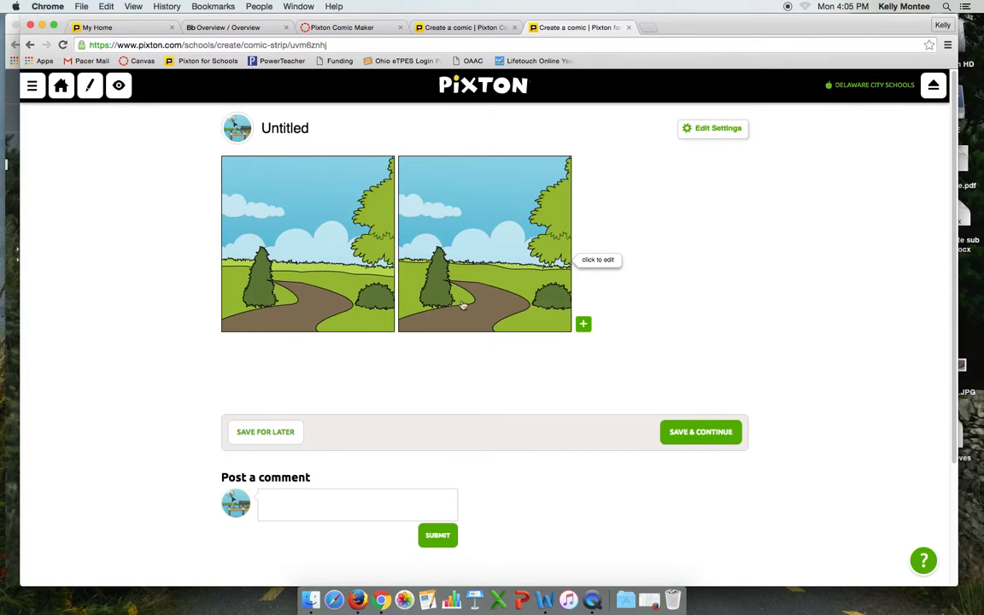
Reopen the second panel for editing and bring its tall shrub forward in the layer order.
click(439, 252)
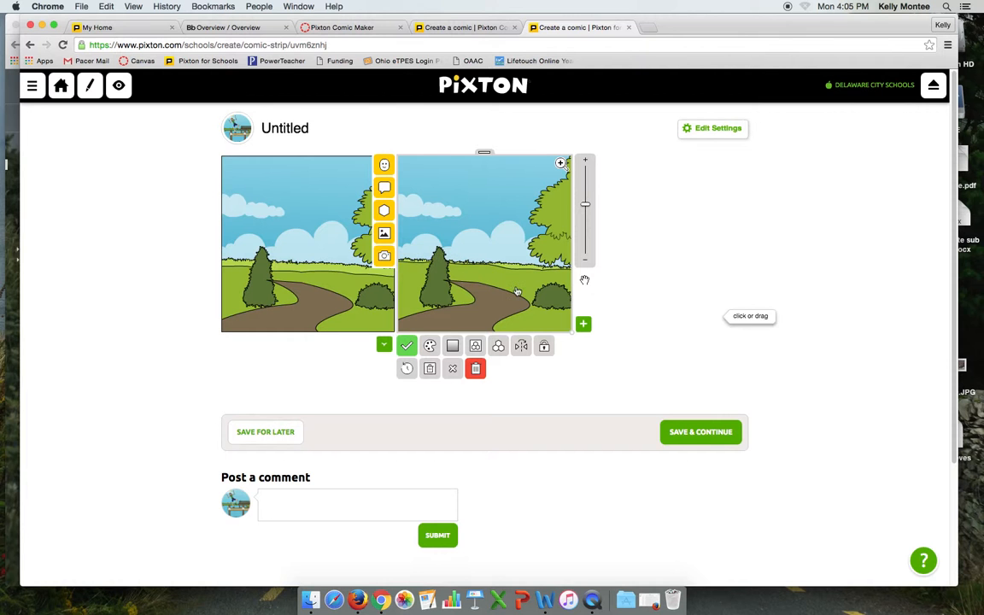
click(441, 286)
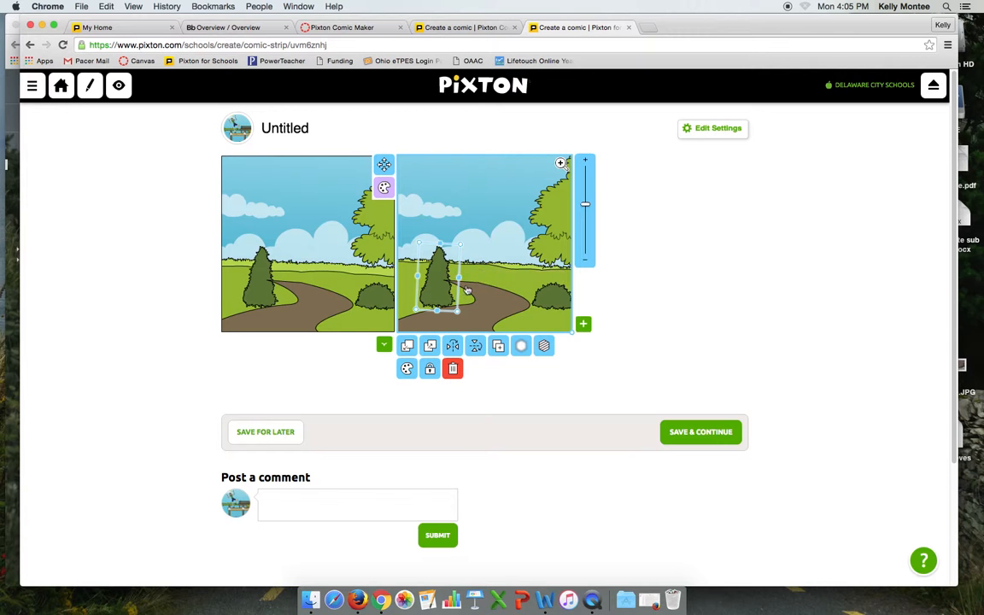
click(430, 346)
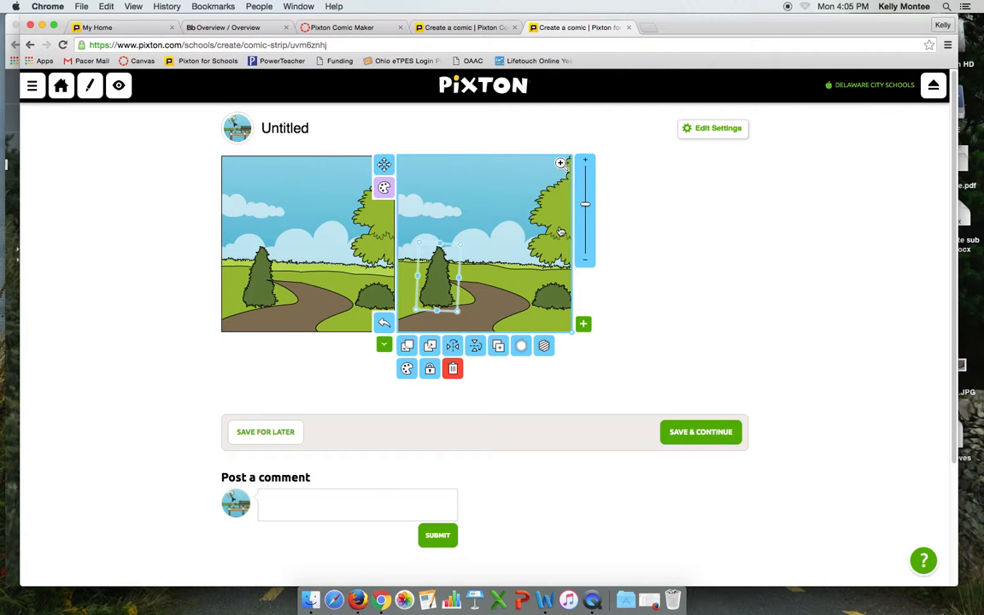
Move the second panel's large tree left so its trunk stands near the middle, send it behind the shrub and path, and deselect it.
drag(560, 232, 431, 232)
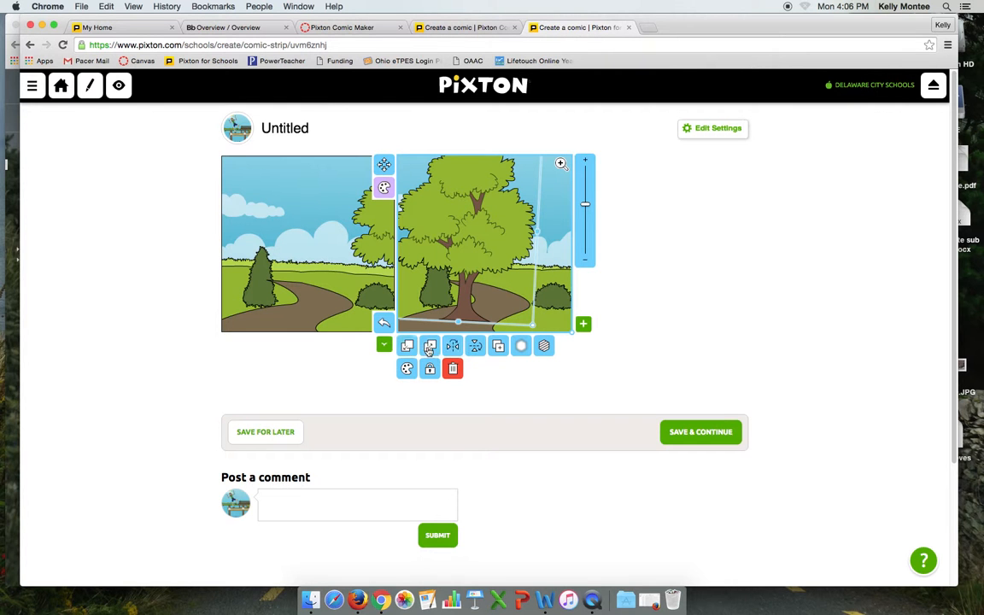
click(408, 350)
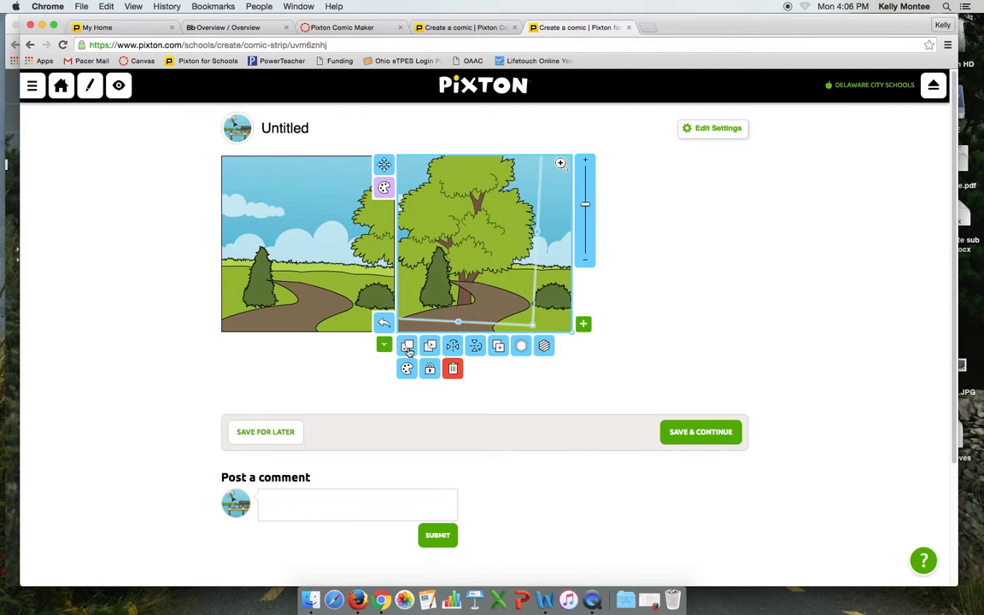
click(540, 383)
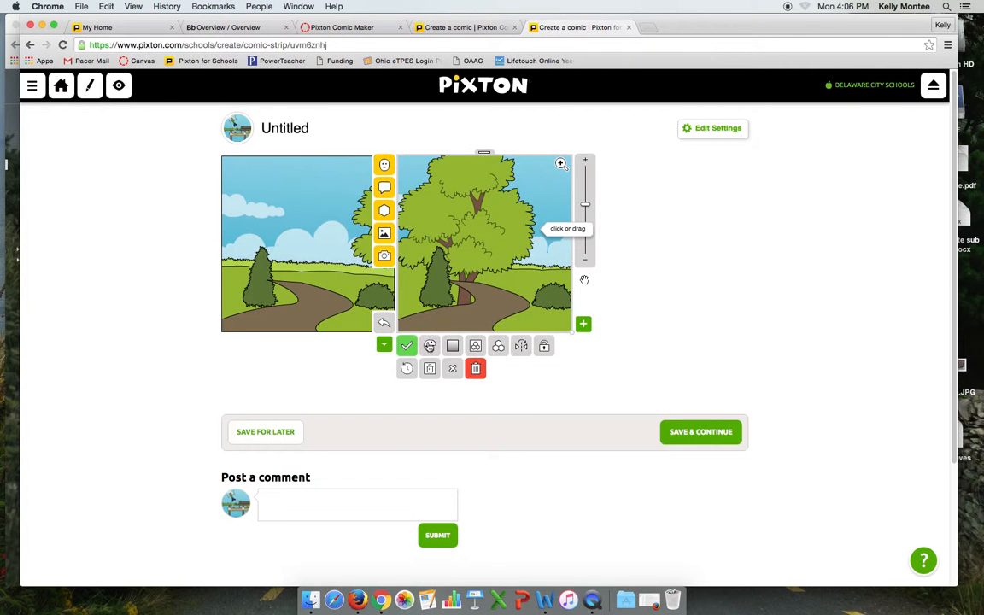